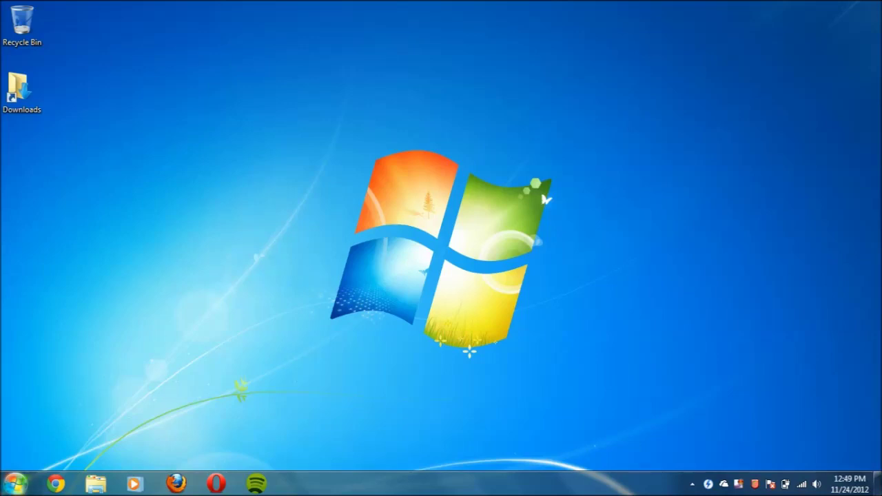
Step: Find cmd in the Windows program search and open a Command Prompt window
left_click(15, 483)
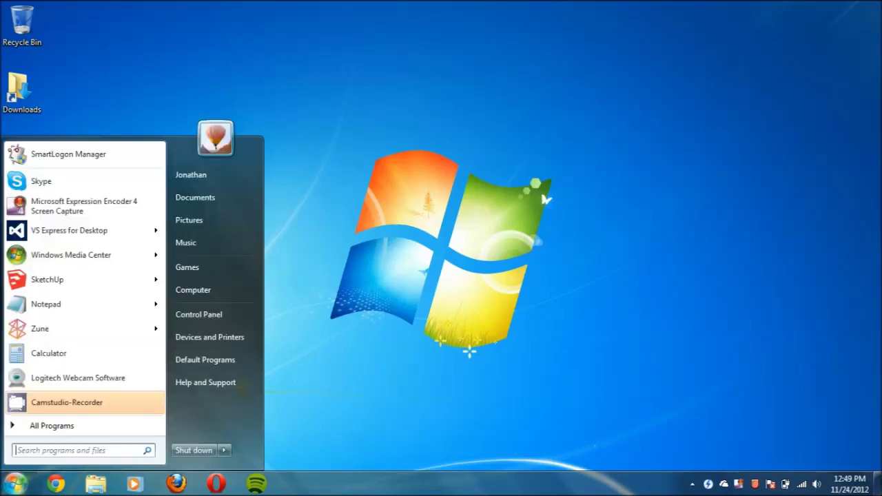
left_click(80, 427)
type("cmd")
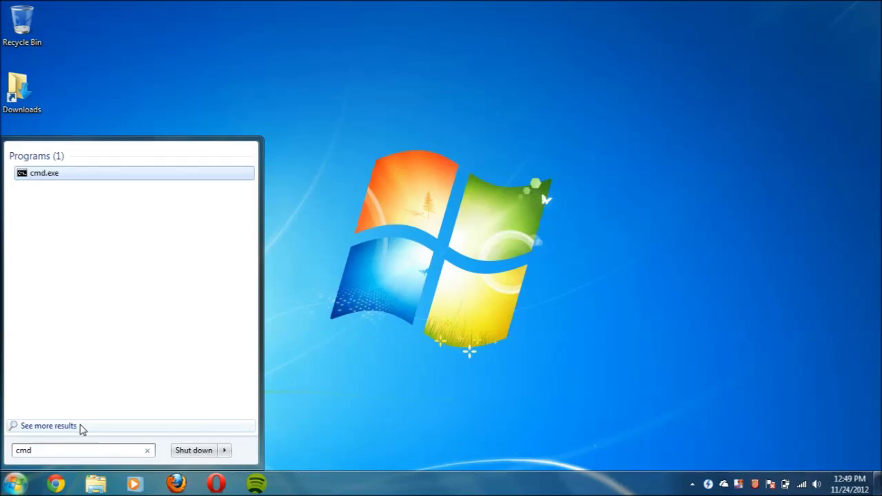
key("Return")
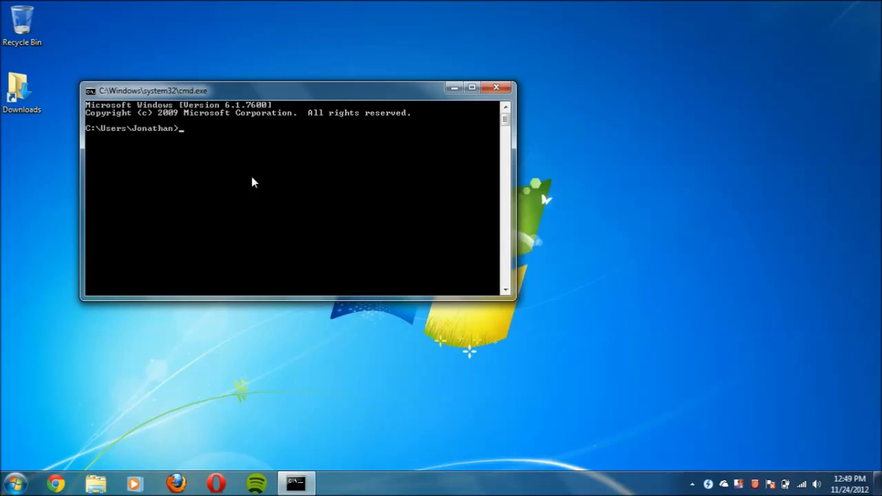
Step: Run ipconfig /all and examine the wireless adapter's IPv4 address, subnet mask, default gateway and DNS servers
type("ipconfig /all")
key("Return")
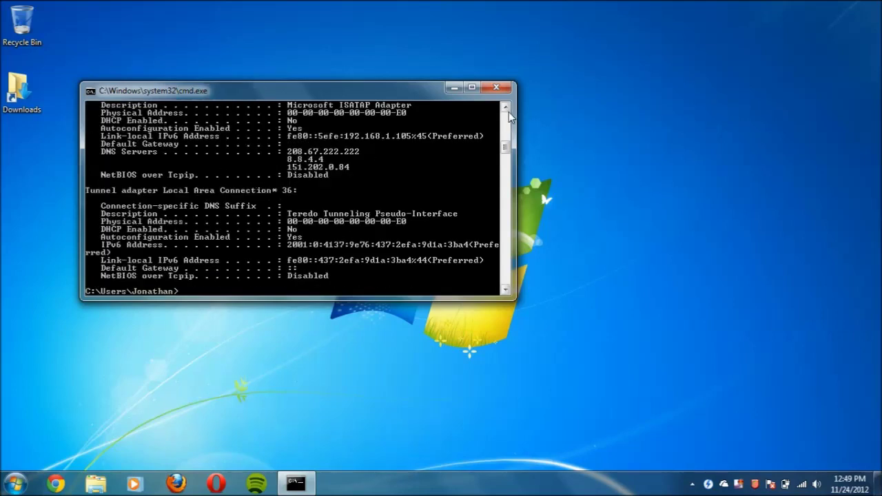
left_click(506, 109)
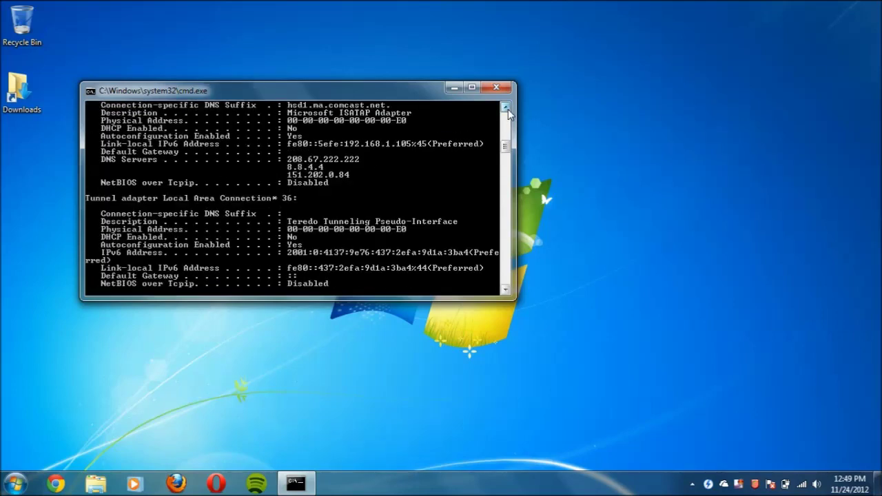
left_click_drag(507, 108, 507, 109)
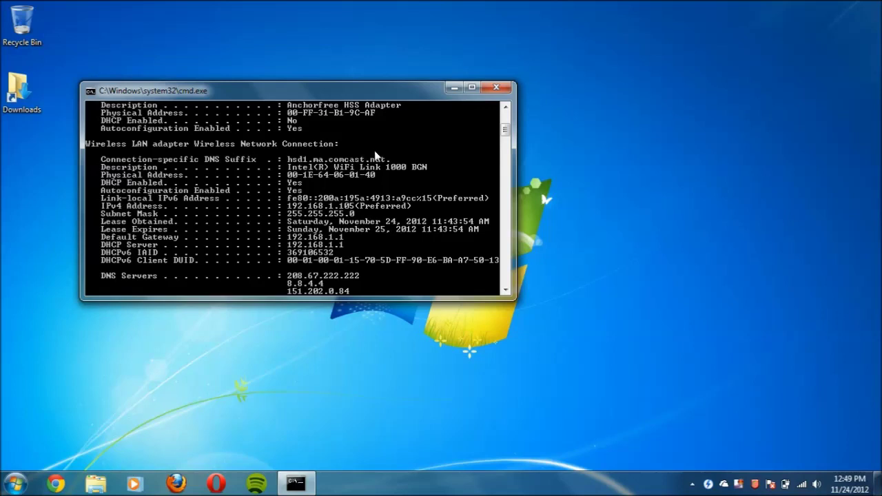
left_click_drag(506, 292, 506, 292)
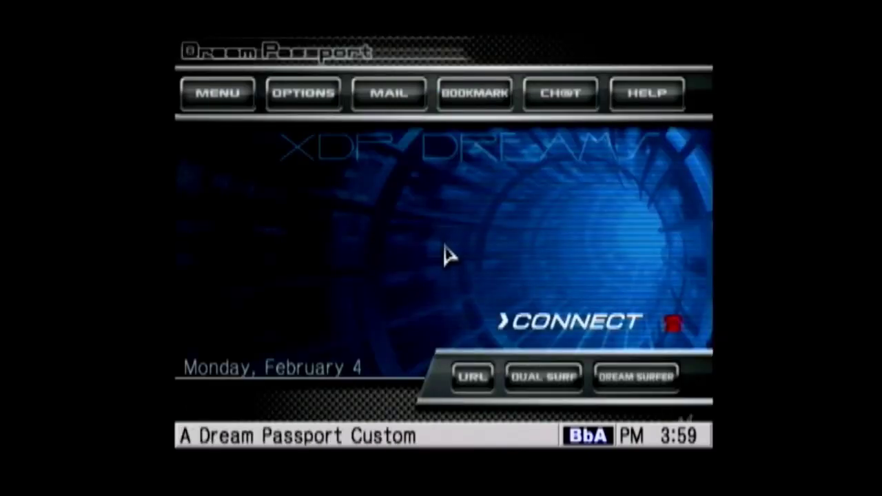
Step: Switch to Dream Passport and open the Network Info settings from its options
left_click(321, 104)
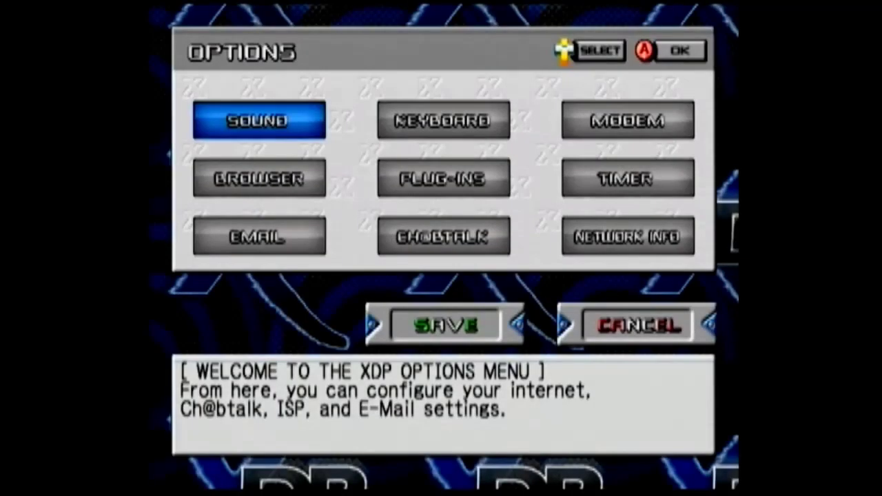
key("Right")
key("Right")
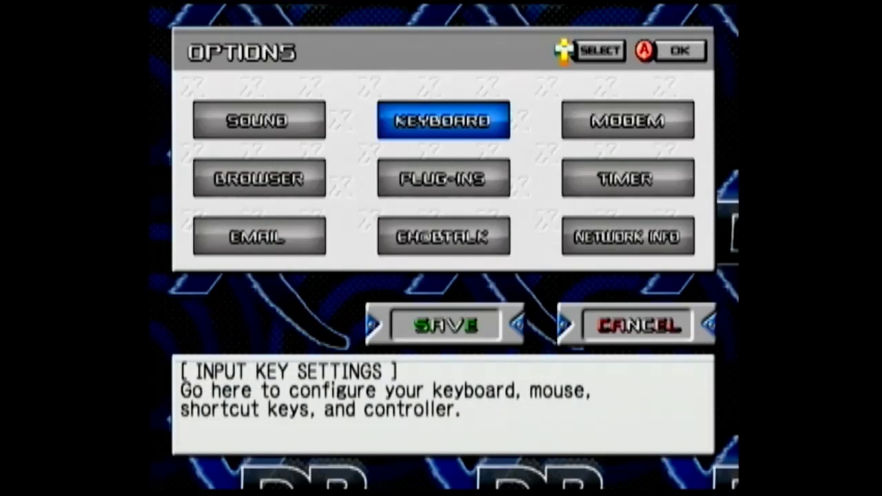
key("Down")
key("Down")
key("Return")
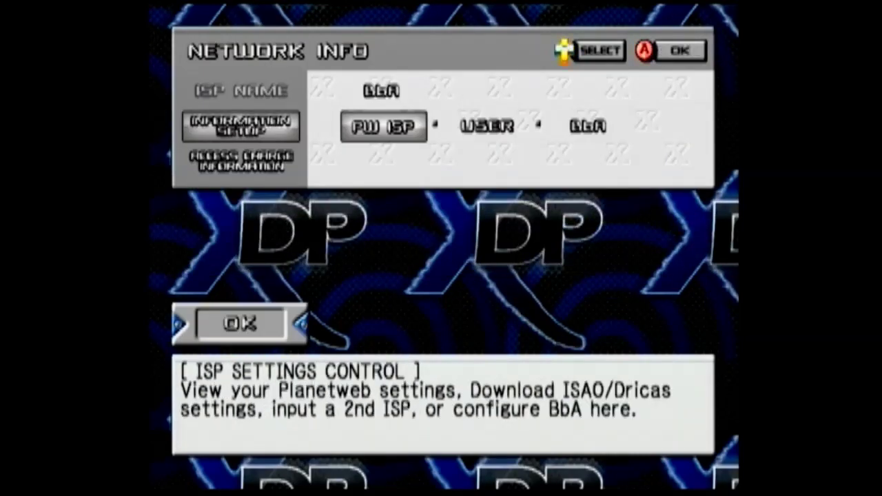
Step: Select BbA for the information setup and open manual IP address entry in its configuration
key("Right")
key("Right")
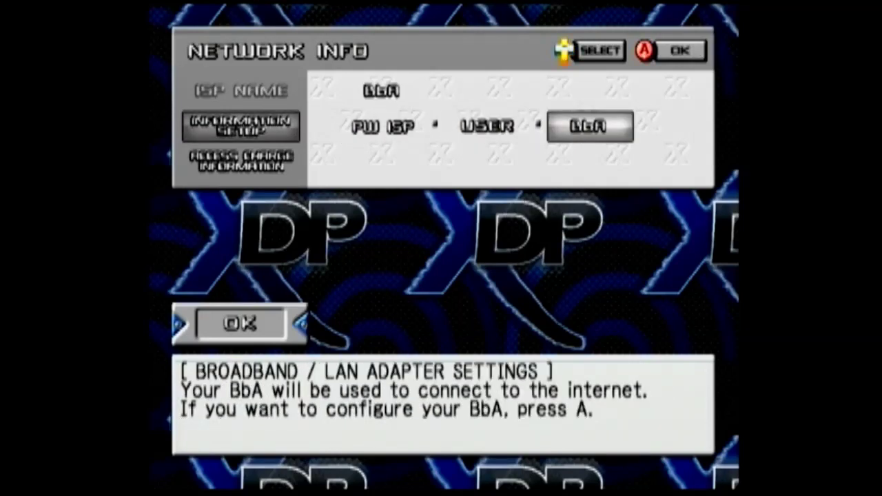
key("Return")
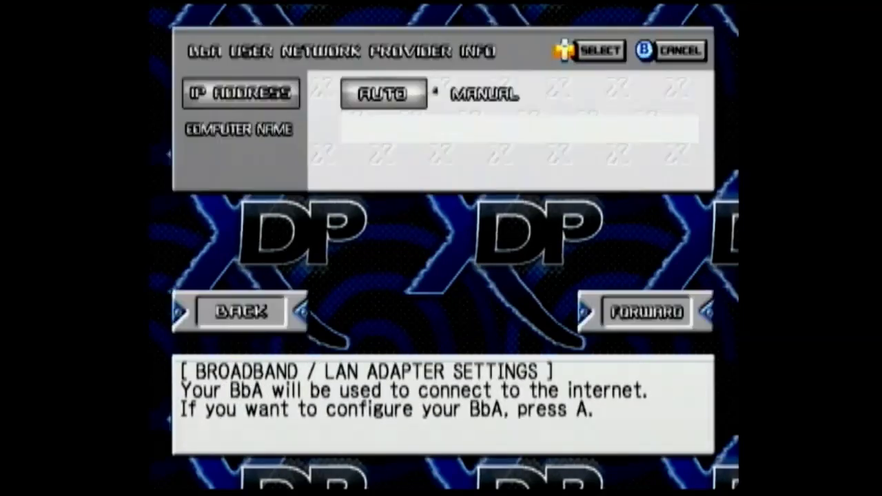
key("Right")
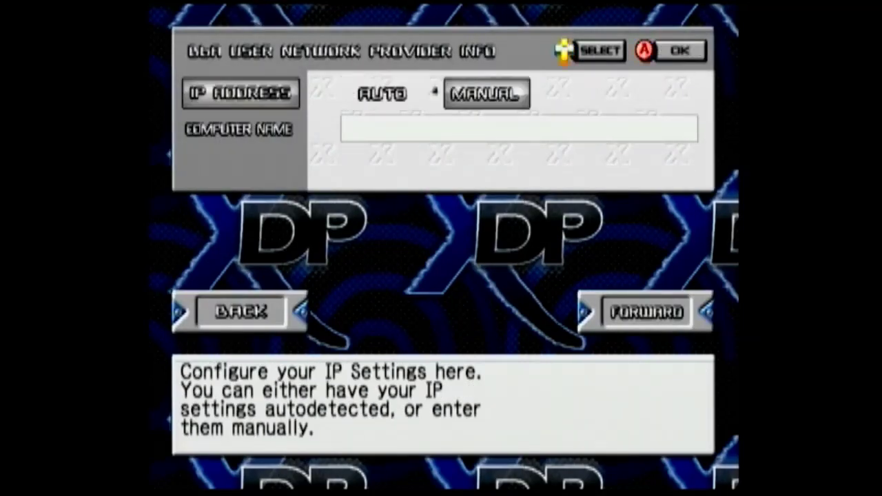
key("Return")
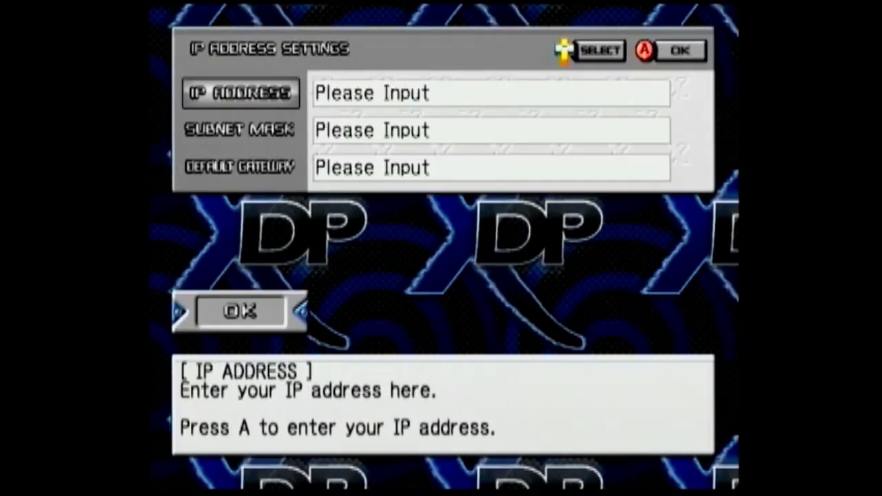
Step: Set the broadband adapter's IP address to 192.168.1.99
key("Return")
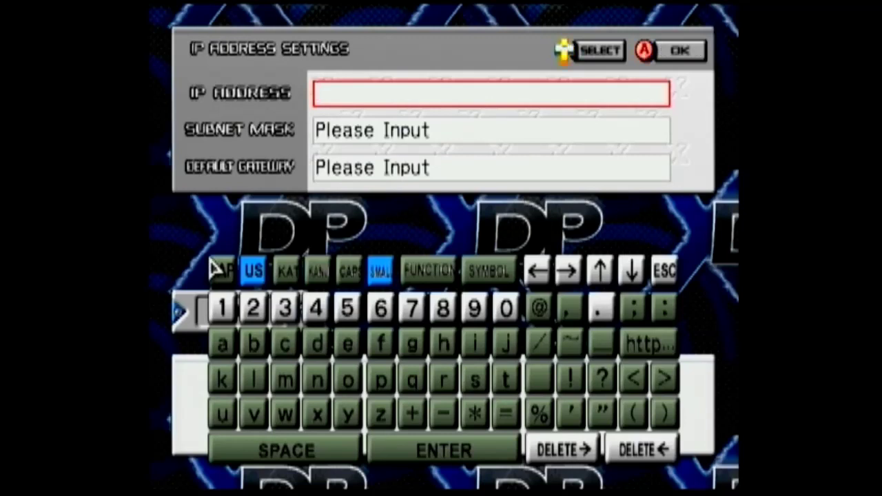
type("192.")
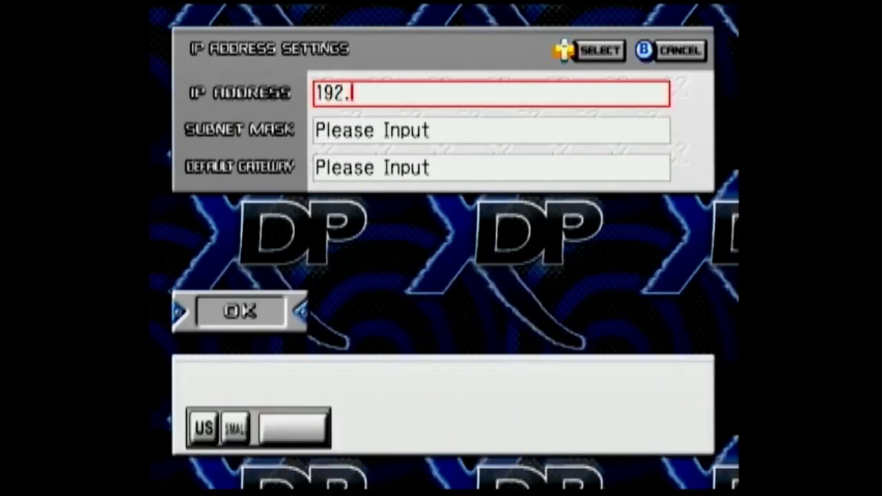
type("168.")
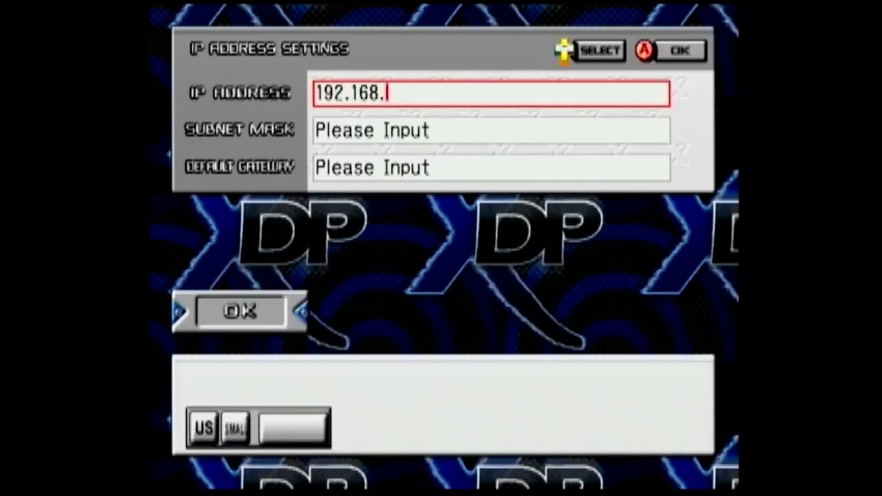
type("1.")
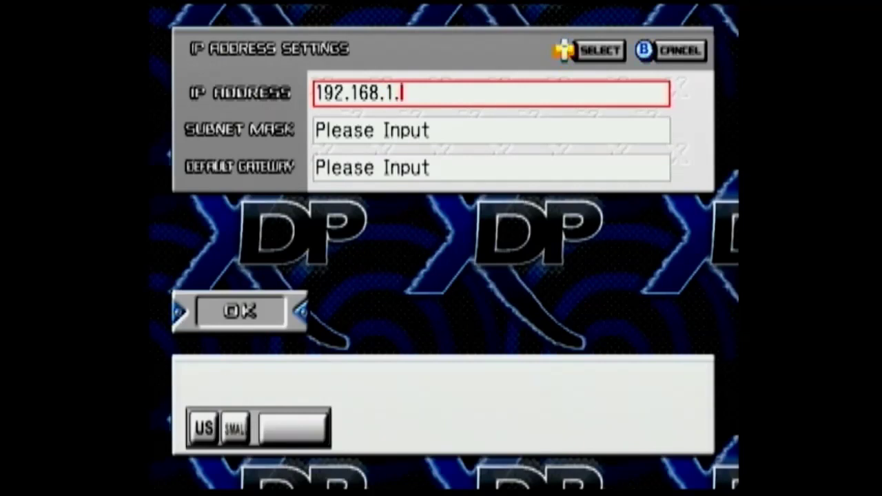
type("99")
key("Return")
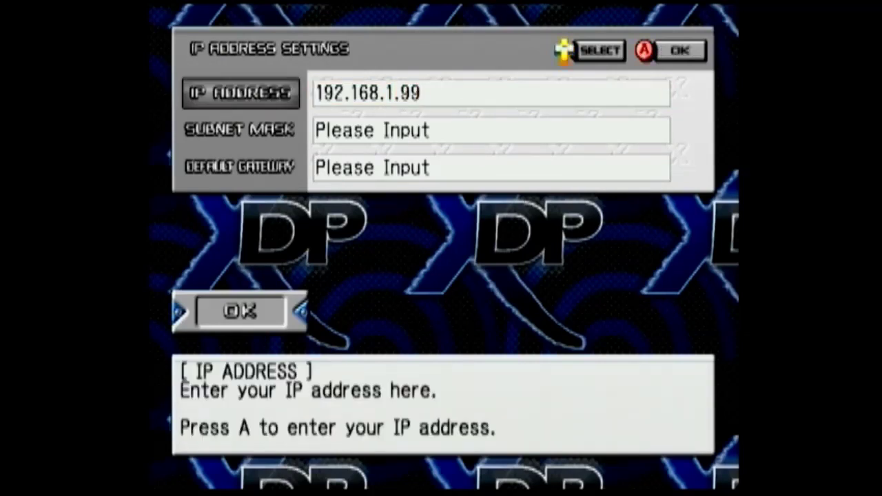
Step: Set the subnet mask to 255.255.255.0
key("Down")
key("Return")
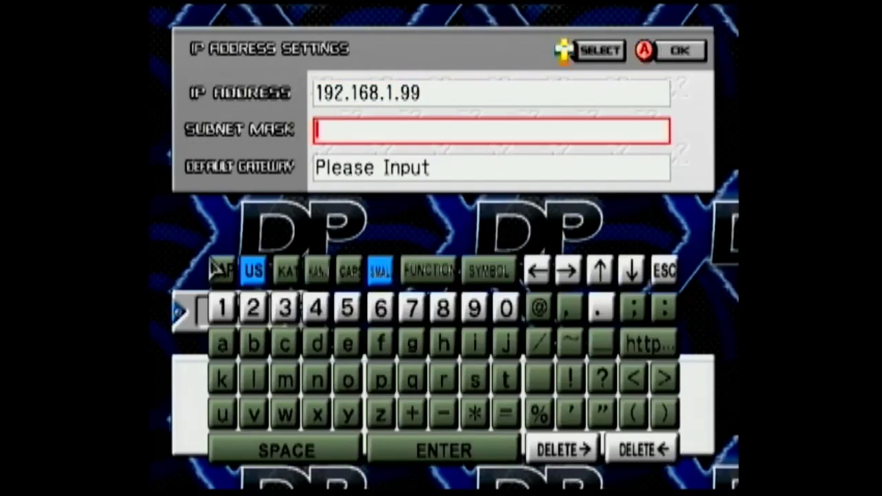
type("25")
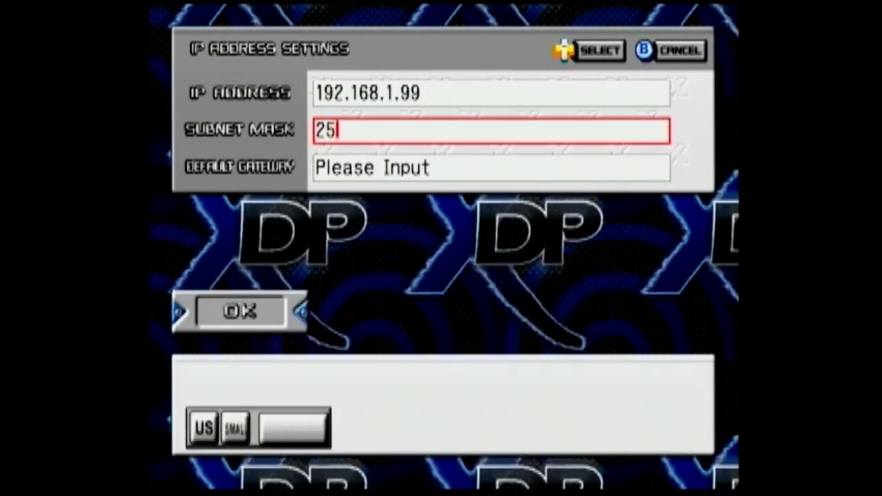
type("5.")
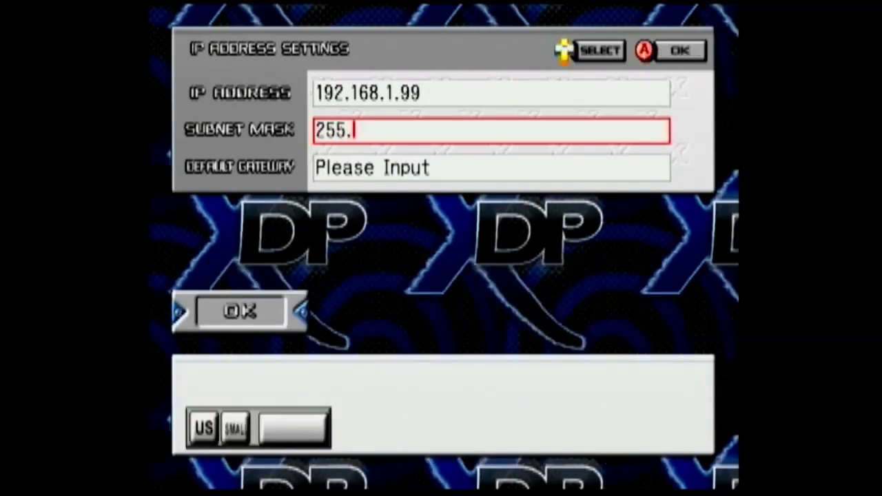
type("255.")
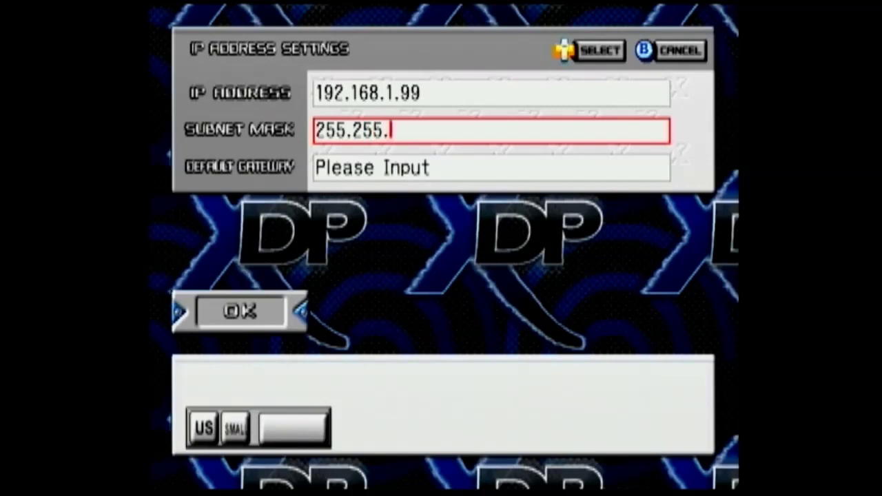
type("255")
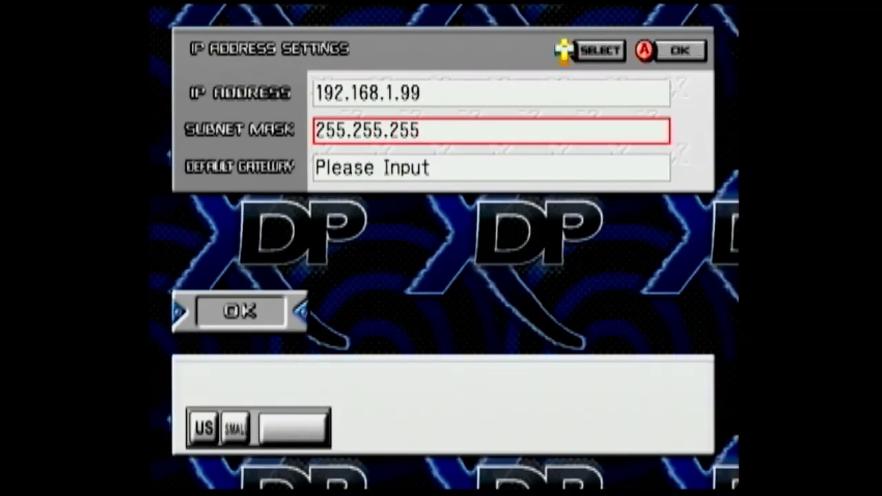
type(".0")
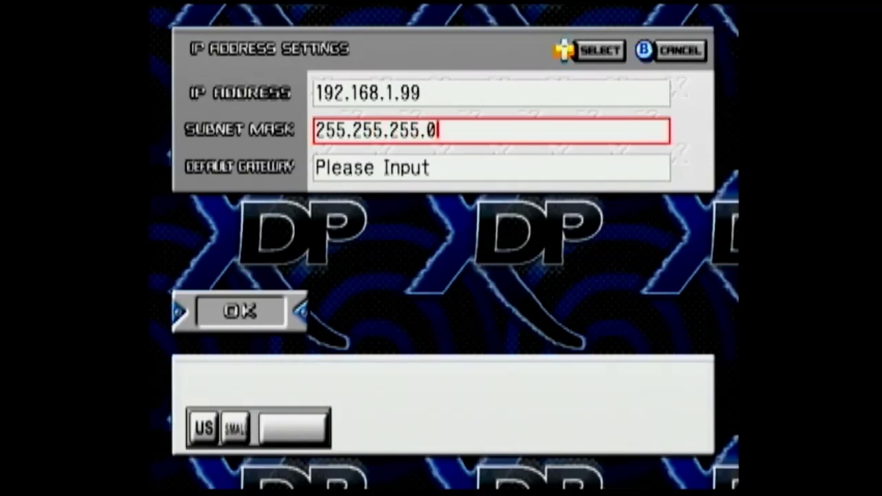
key("Return")
Step: Set the default gateway to 192.168.1.1 and save the new IP address settings
key("Down")
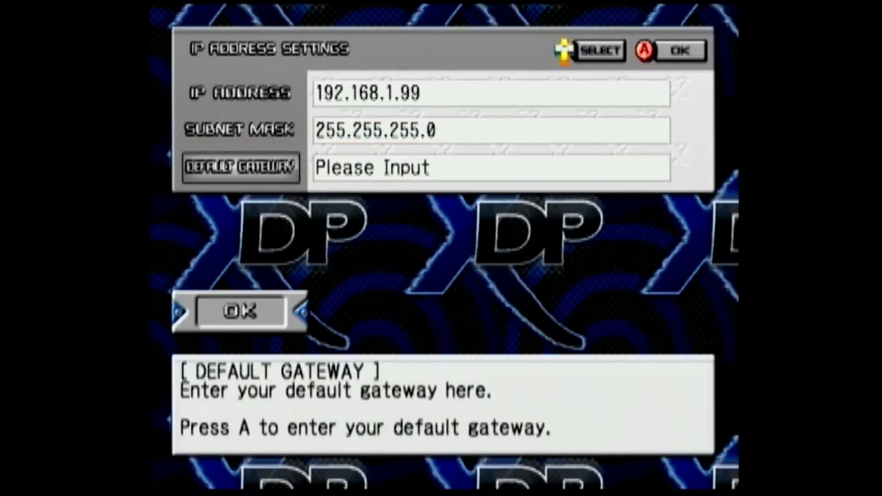
key("Return")
type("1")
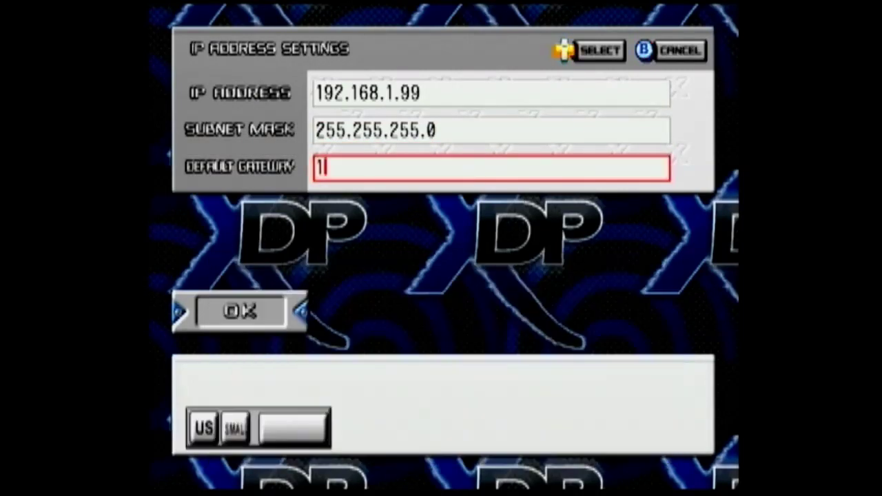
type("92.168")
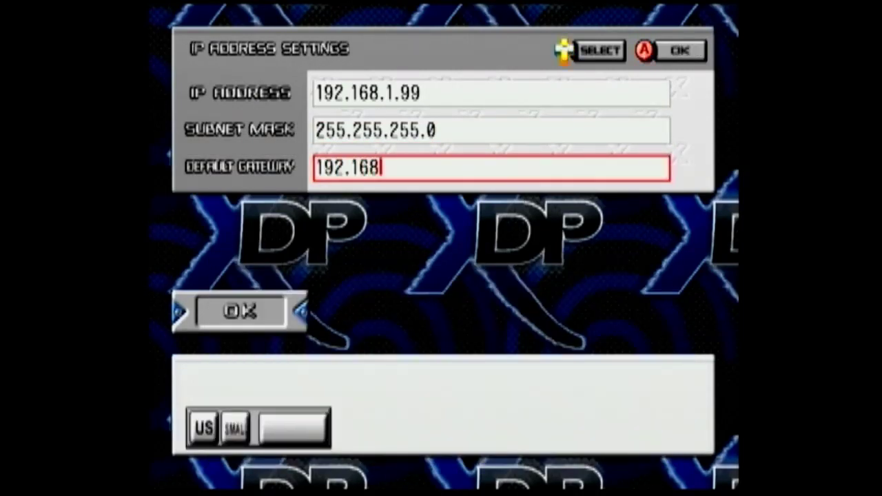
type(".1.1")
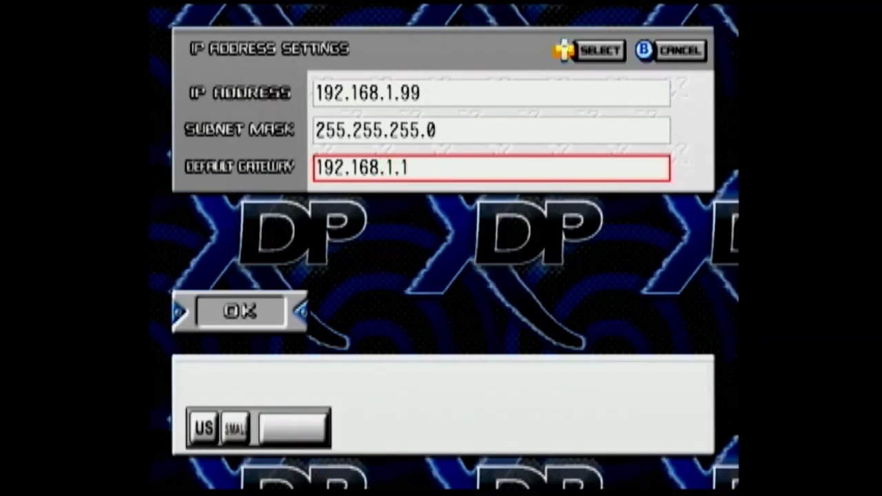
key("Return")
key("Down")
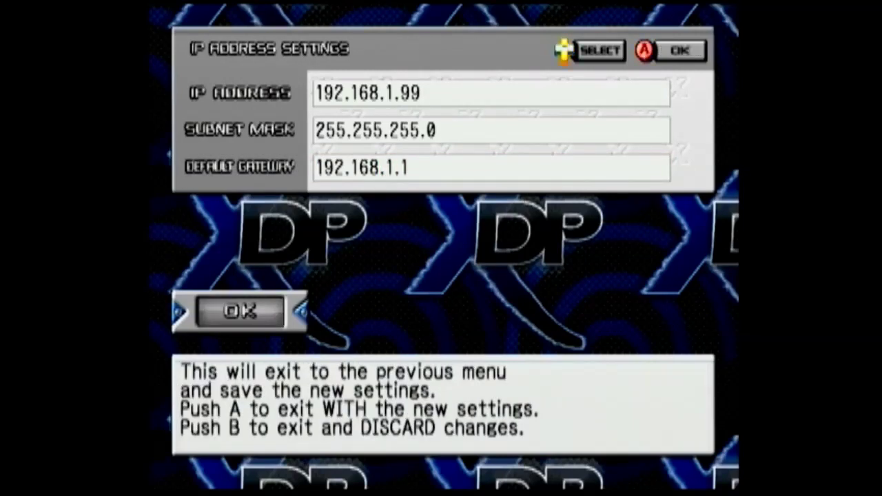
key("Return")
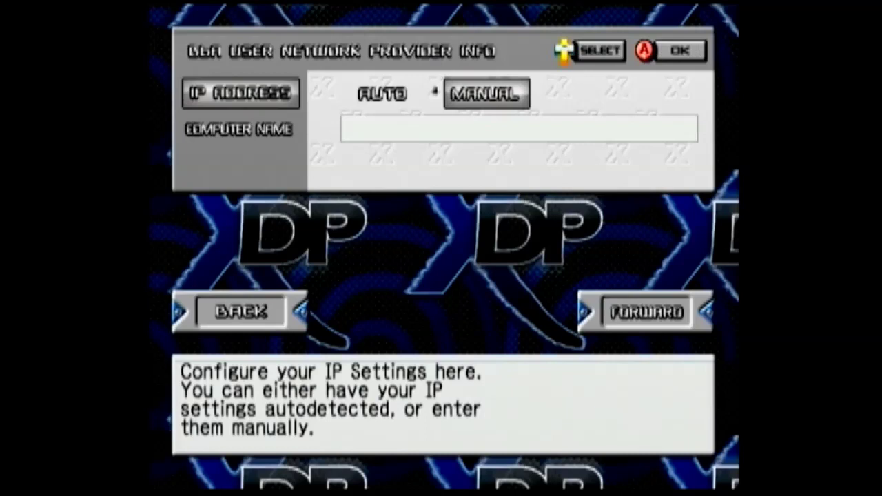
Step: Continue to the DNS settings of the BbA provider info and set the primary DNS to 208.67.222.222
key("Down")
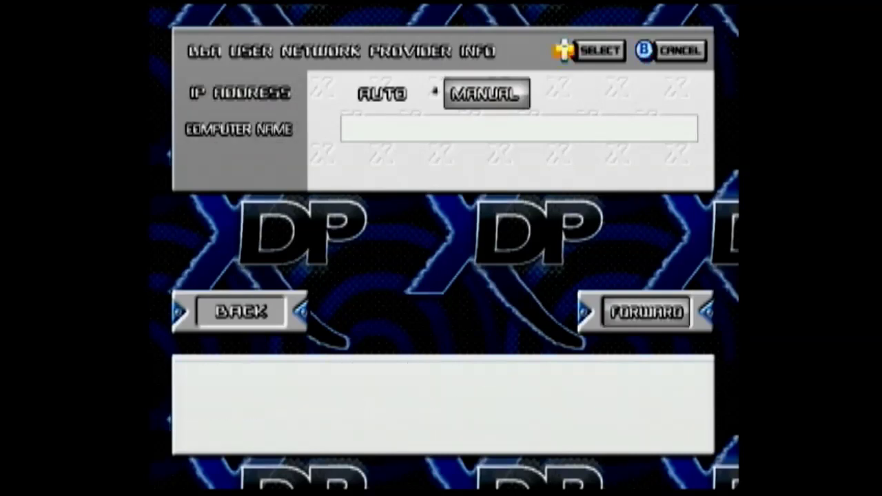
key("Return")
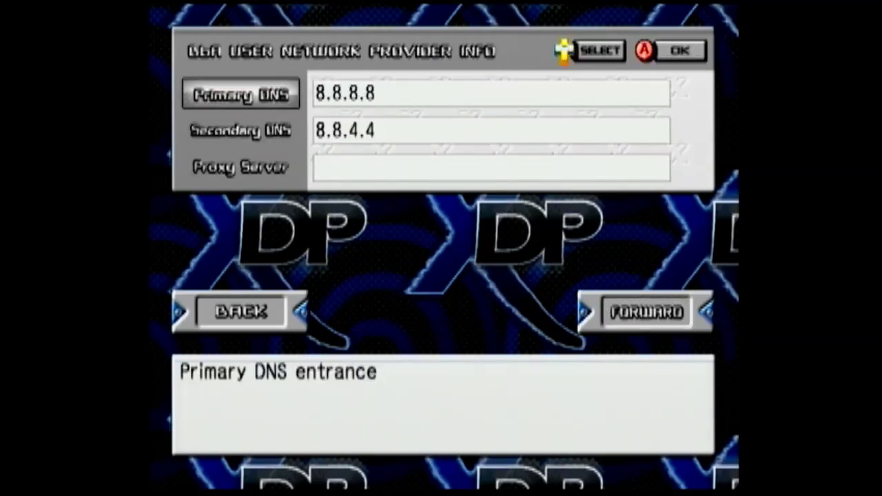
key("Return")
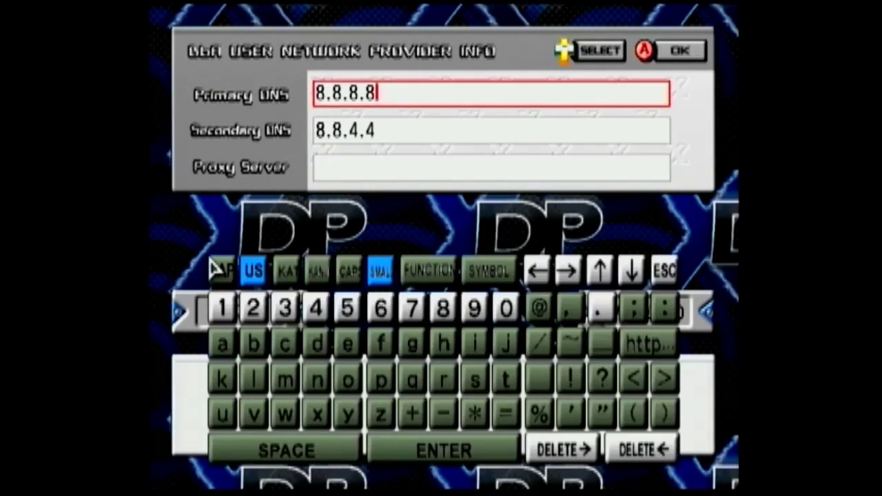
key("BackSpace")
key("BackSpace")
key("BackSpace")
key("BackSpace")
key("BackSpace")
key("BackSpace")
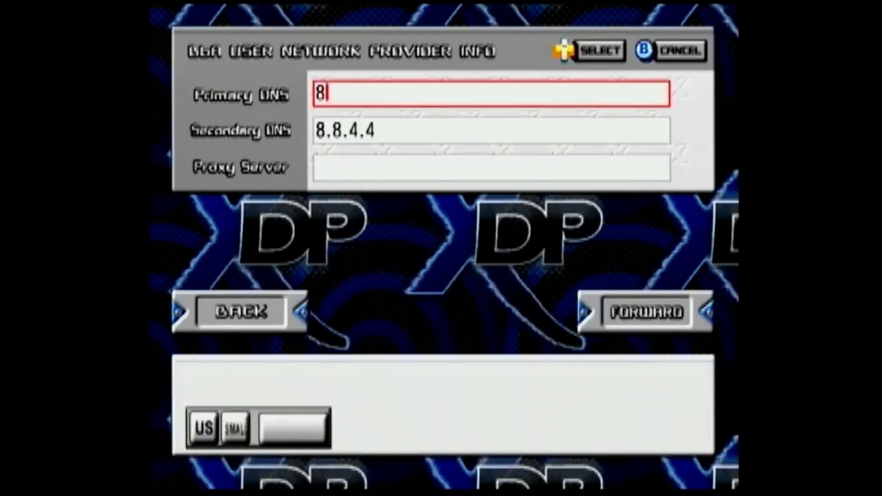
key("BackSpace")
type("208")
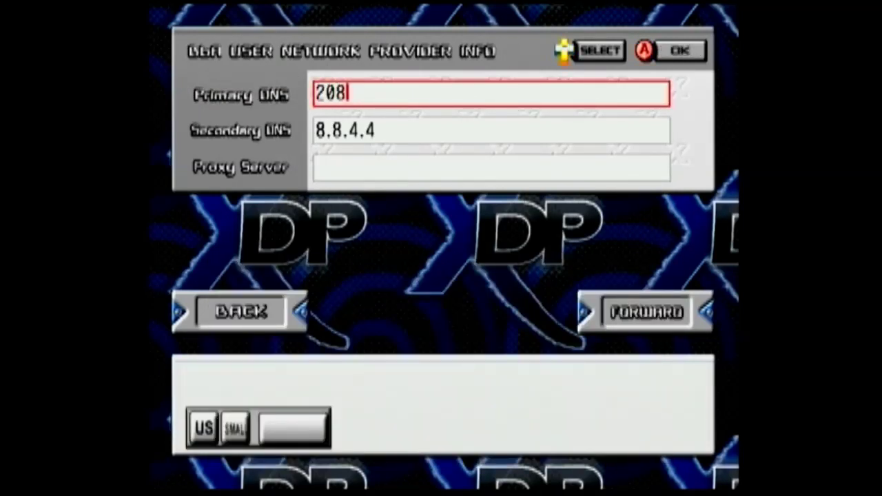
type(".")
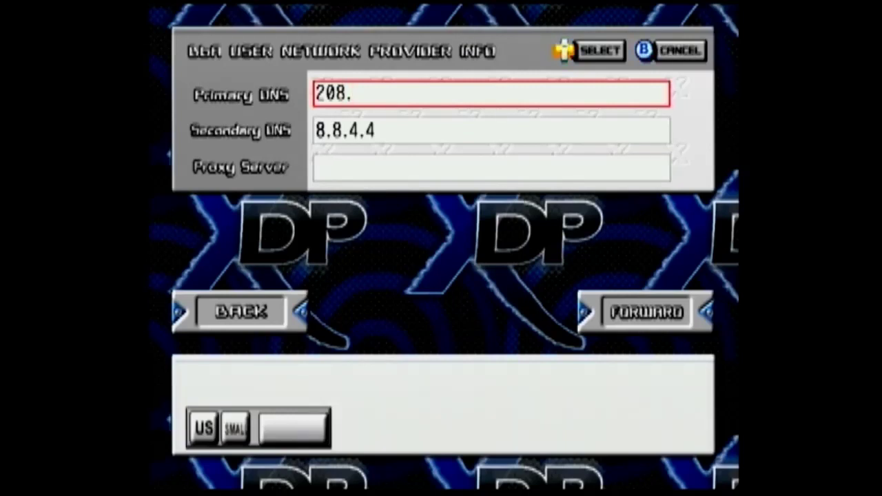
type("6")
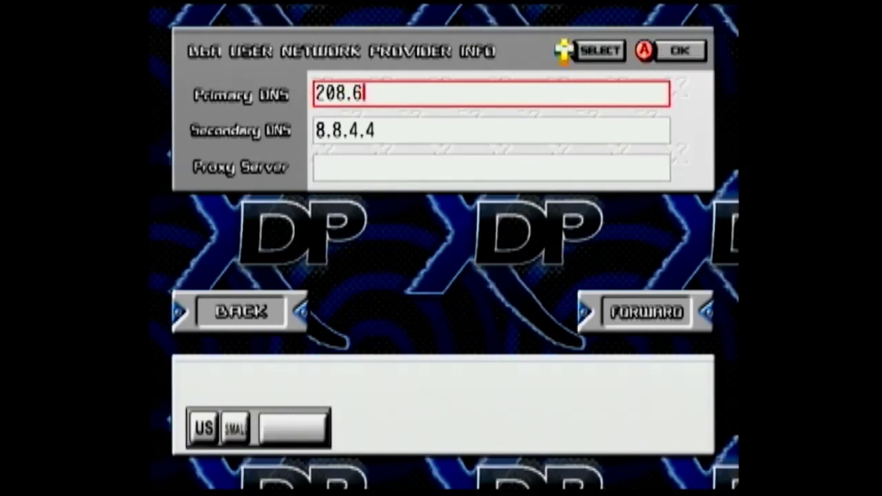
type("7.2")
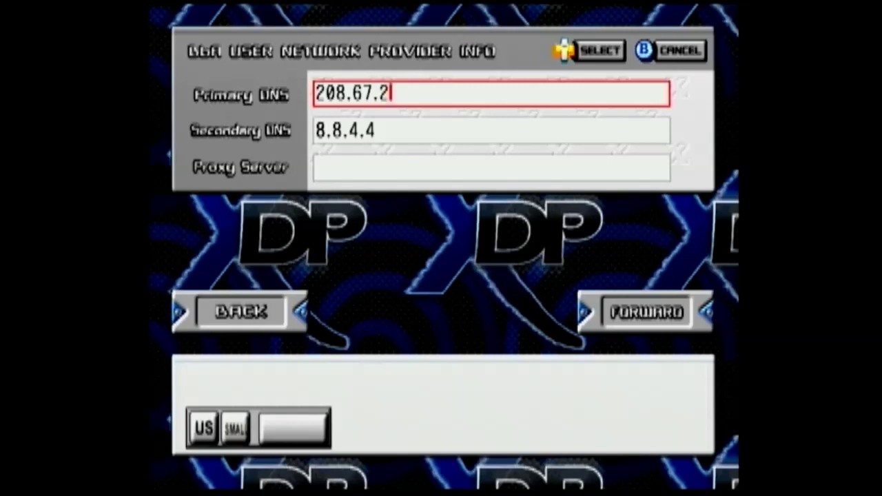
type("22.222")
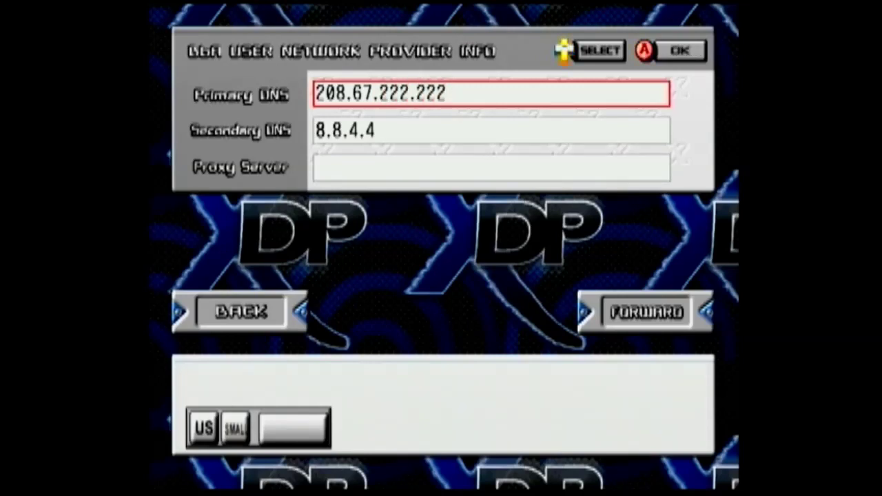
key("Return")
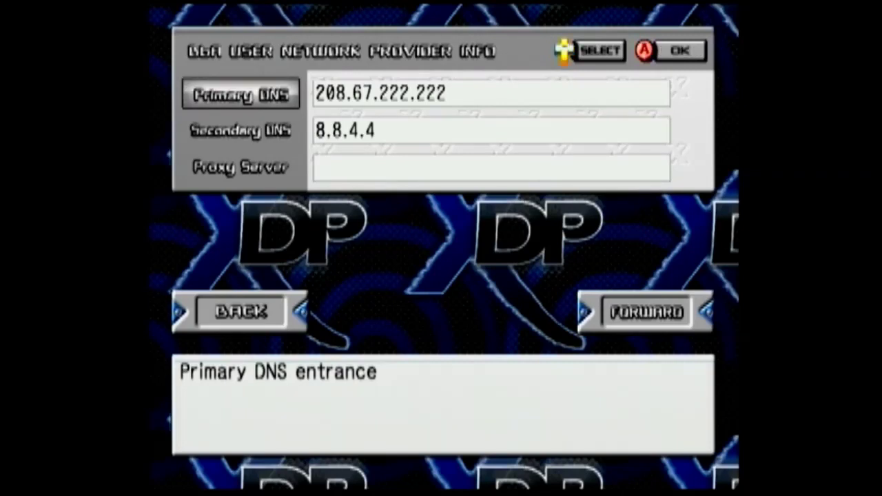
Step: Keep 8.8.4.4 as the secondary DNS and leave the proxy server blank
key("Down")
key("Return")
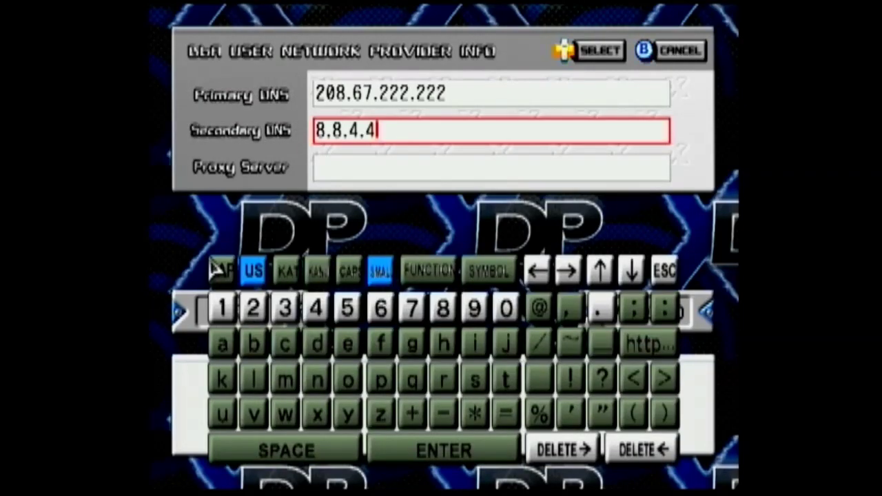
key("Return")
key("Down")
key("Down")
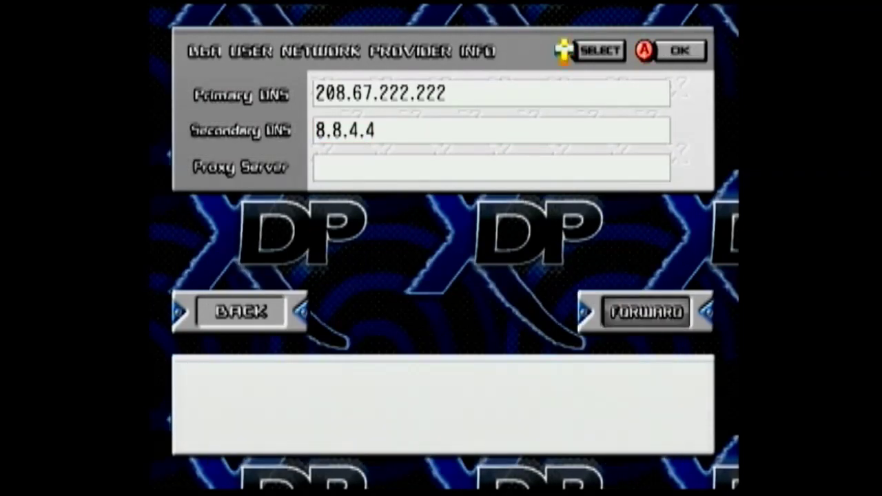
Step: Leave all mail account and mail server fields blank and continue past the Ch@btalk settings to the storage options
key("Down")
key("Down")
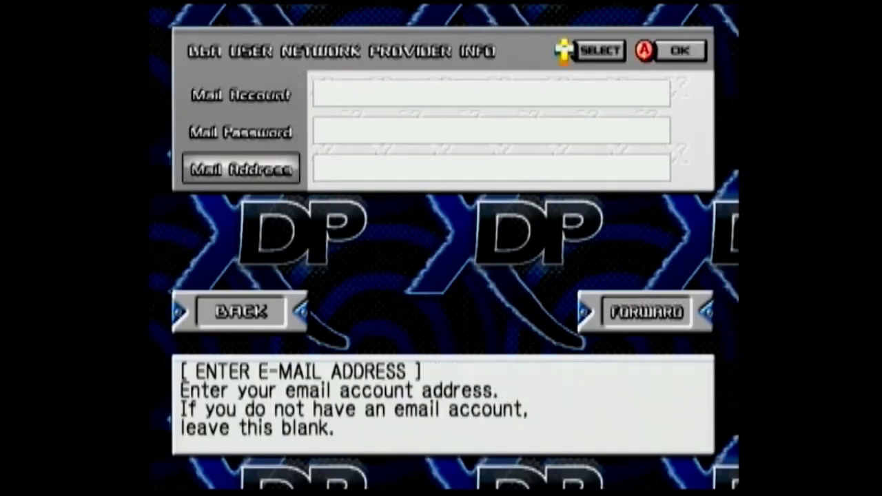
key("Down")
key("Down")
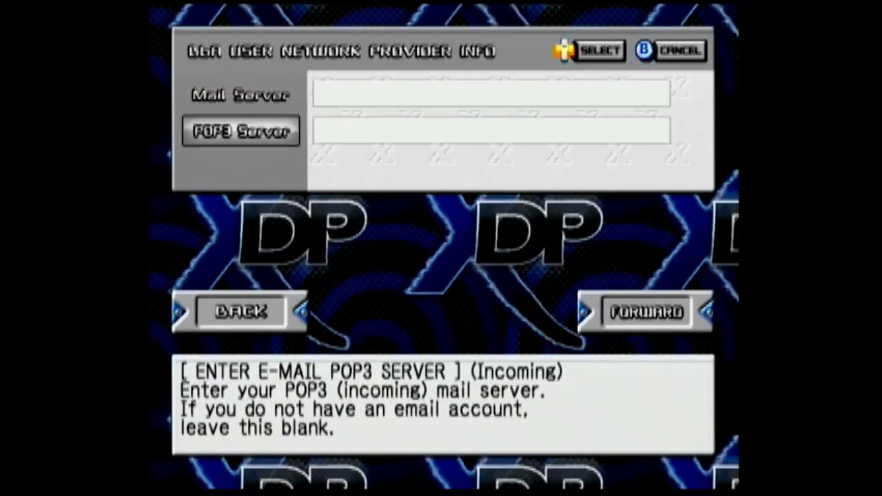
key("Down")
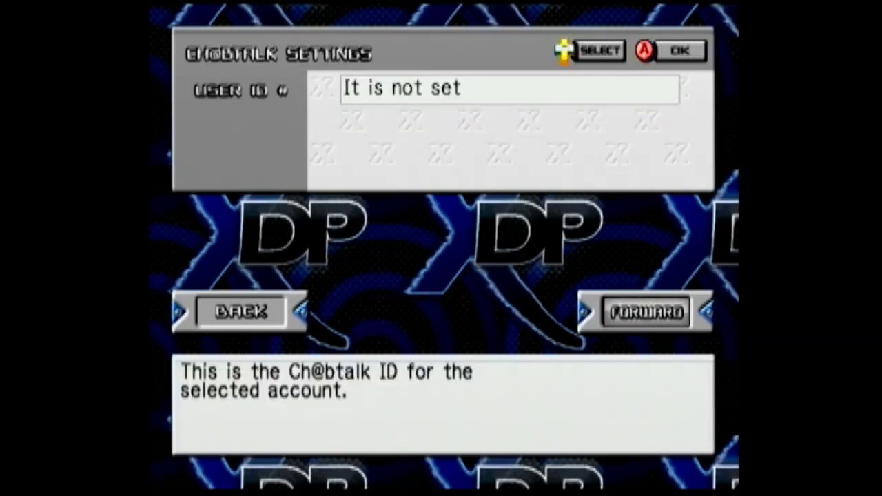
key("Return")
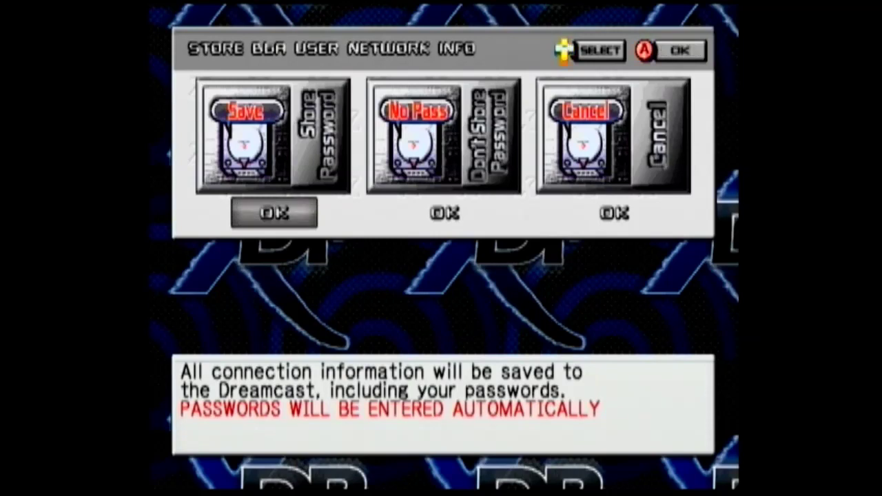
Step: Store the BbA user network info on the console with the Store Password option
key("Return")
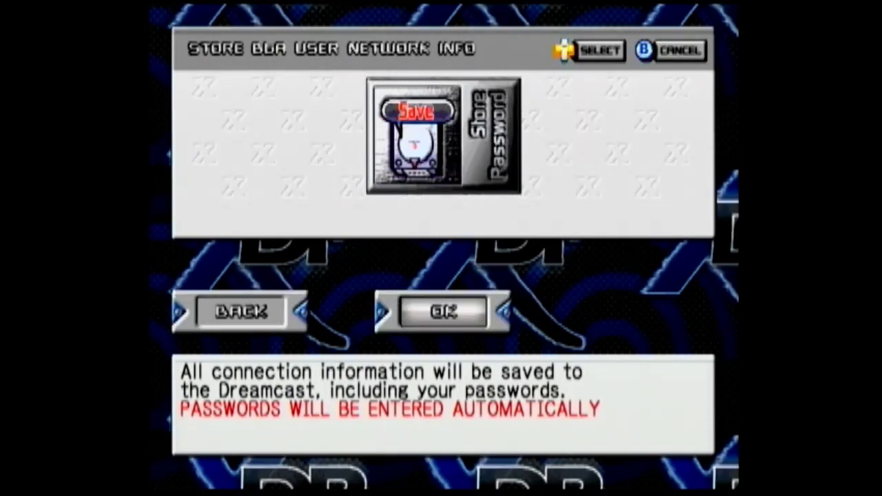
key("Return")
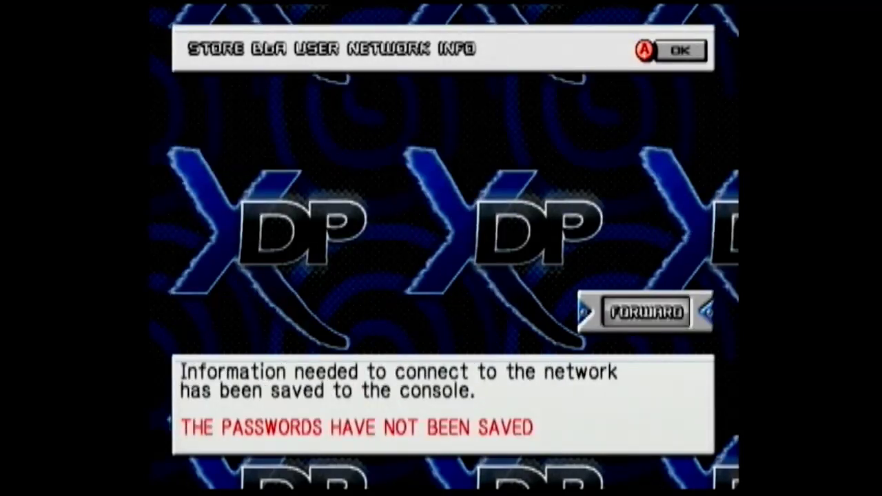
key("Return")
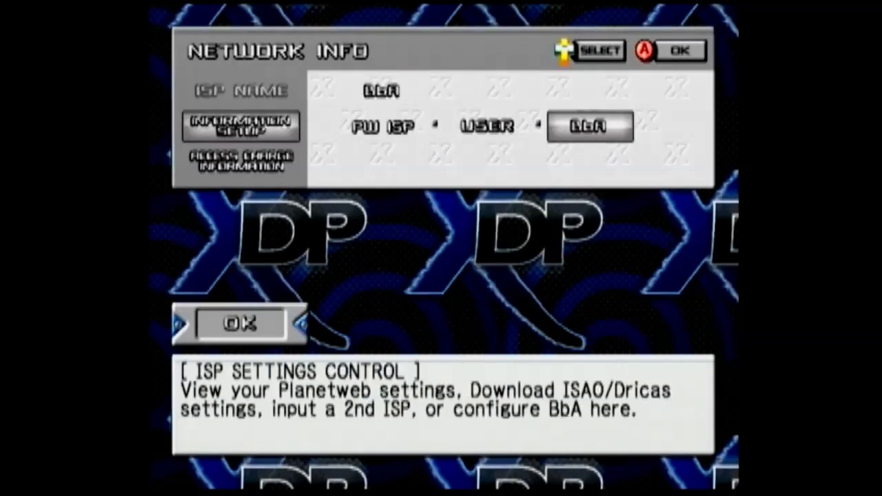
Step: Exit the network info with the new BbA settings and return to the XDP home page
key("Up")
key("Down")
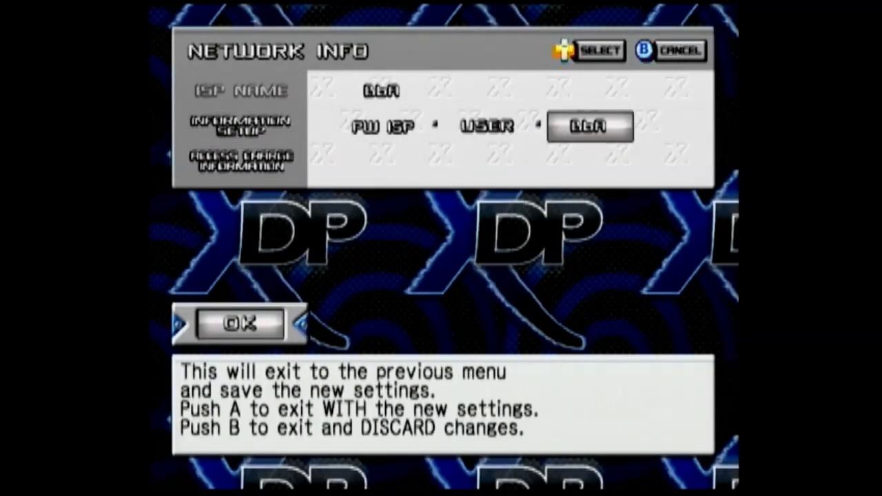
key("Return")
key("Down")
key("Left")
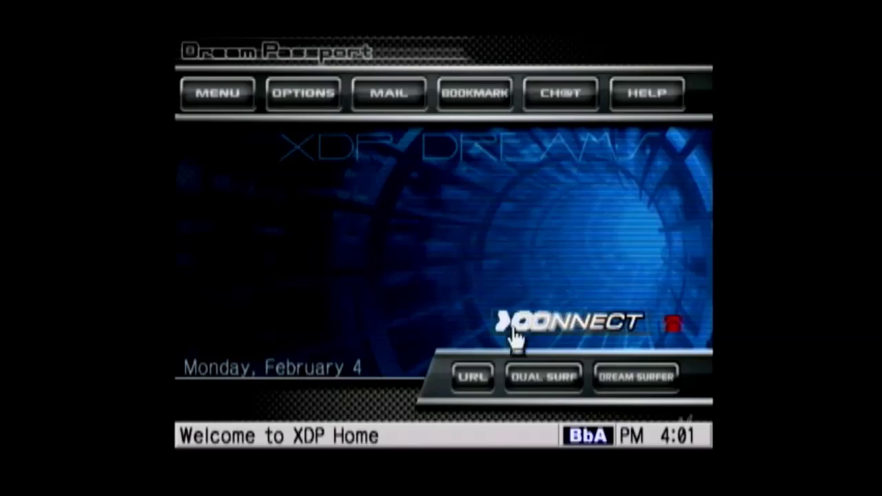
left_click(482, 375)
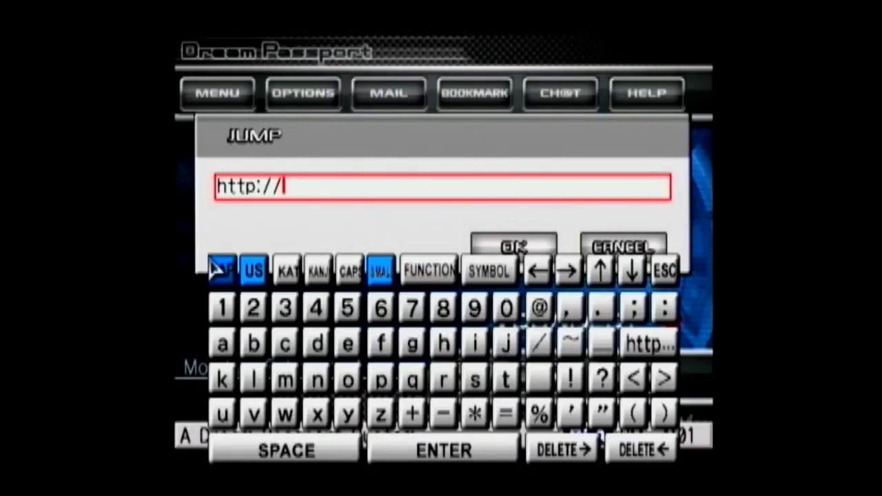
type("googl")
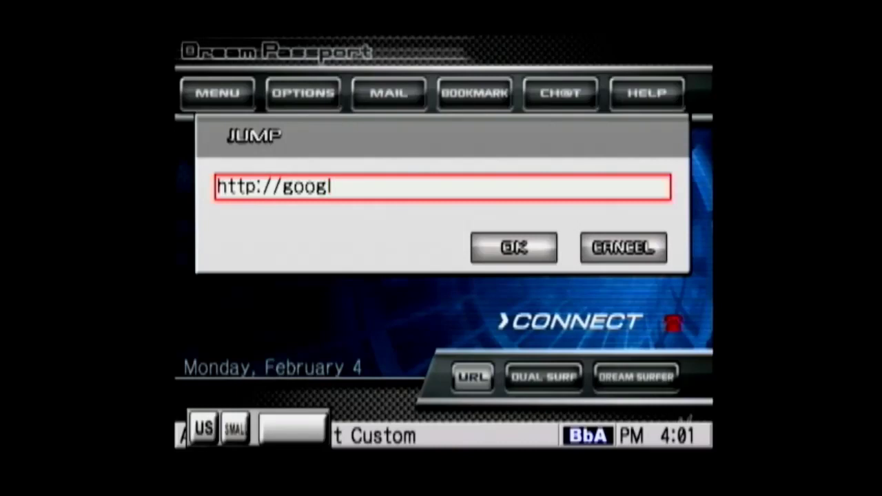
type("e.com")
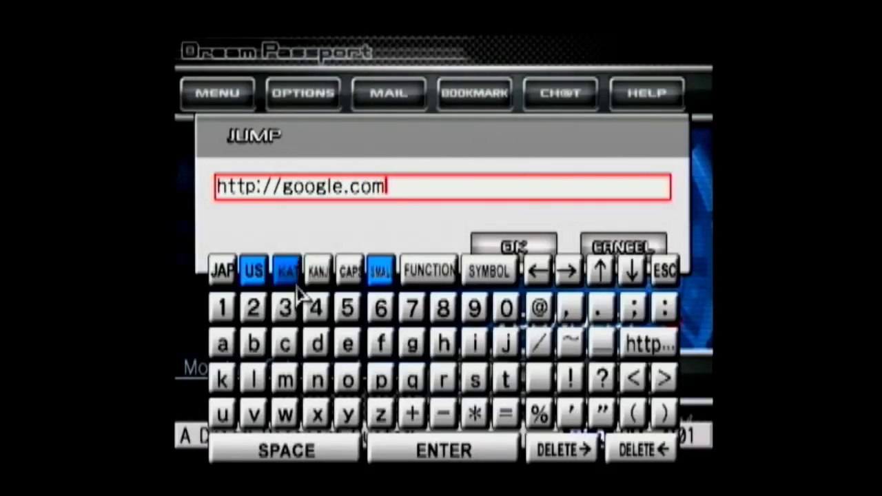
left_click(390, 456)
key("Return")
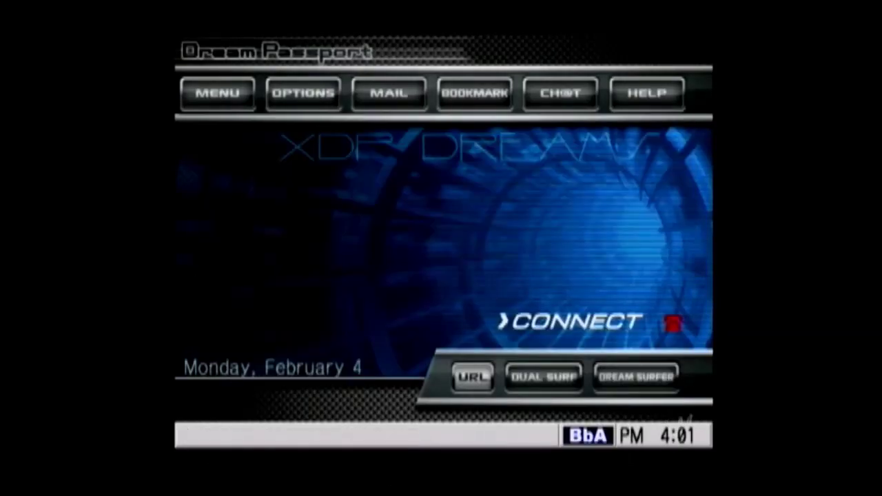
key("Right")
key("Return")
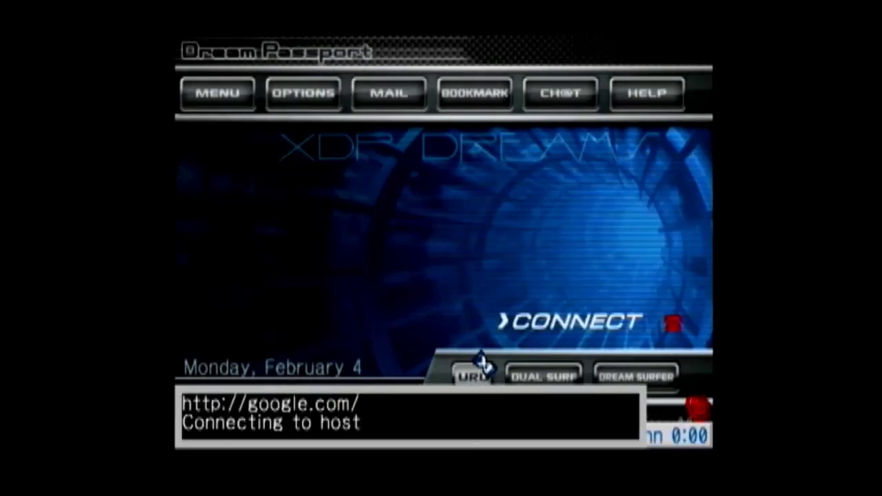